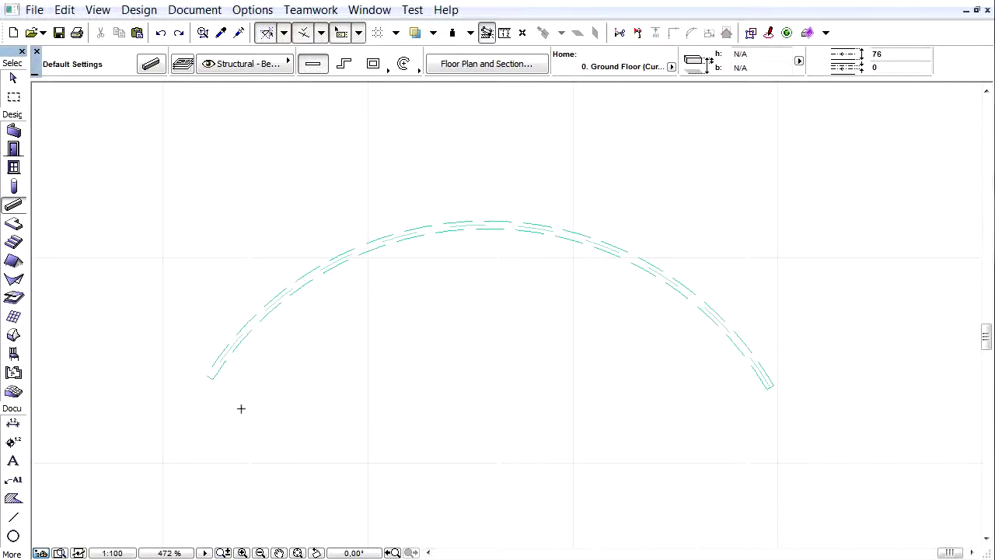
# Select the curved joist beam and bring up the pet palette at a point on its outer edge
pyautogui.keyDown('shift'); pyautogui.click(251, 329); pyautogui.keyUp('shift')
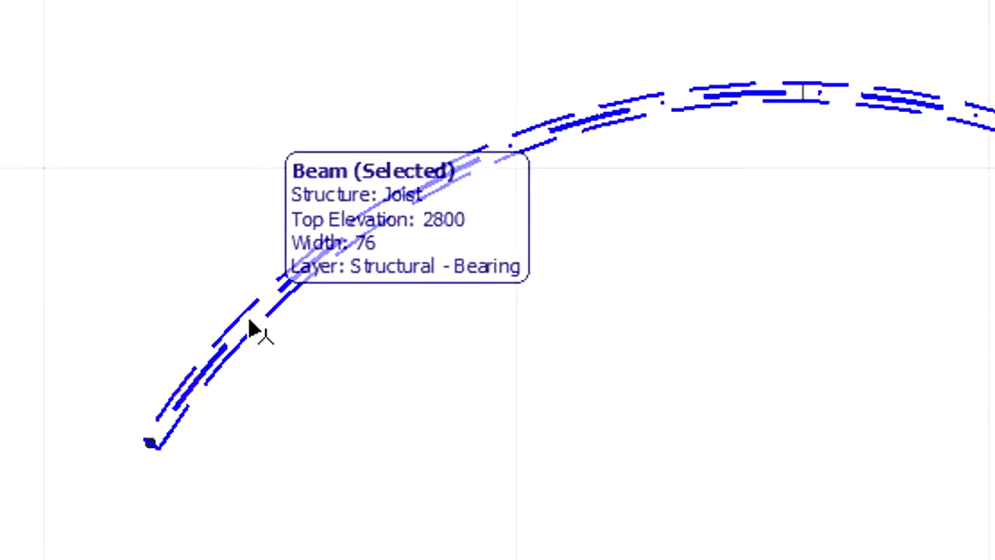
pyautogui.click(279, 291)
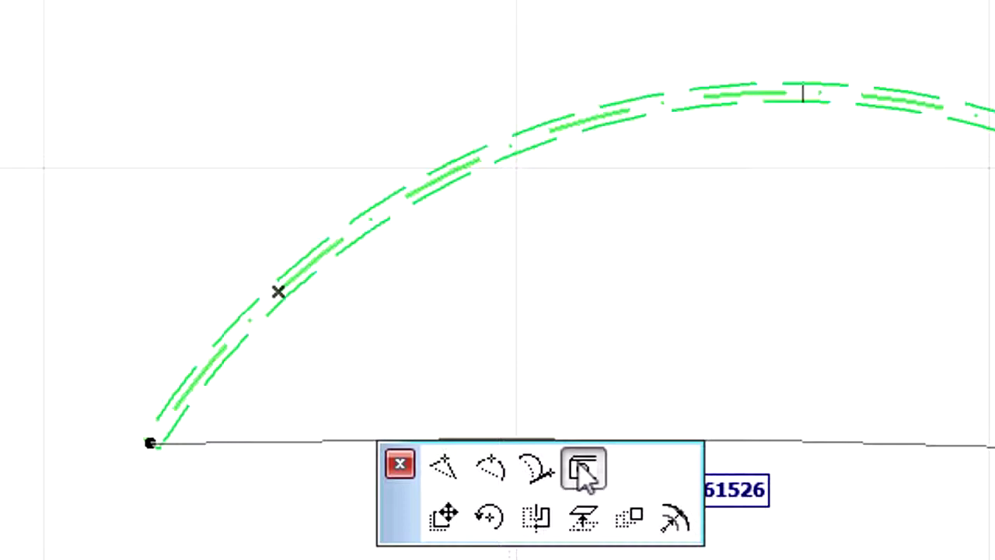
# Cut a round 100 hole into the curved beam near its left end
pyautogui.click(657, 483)
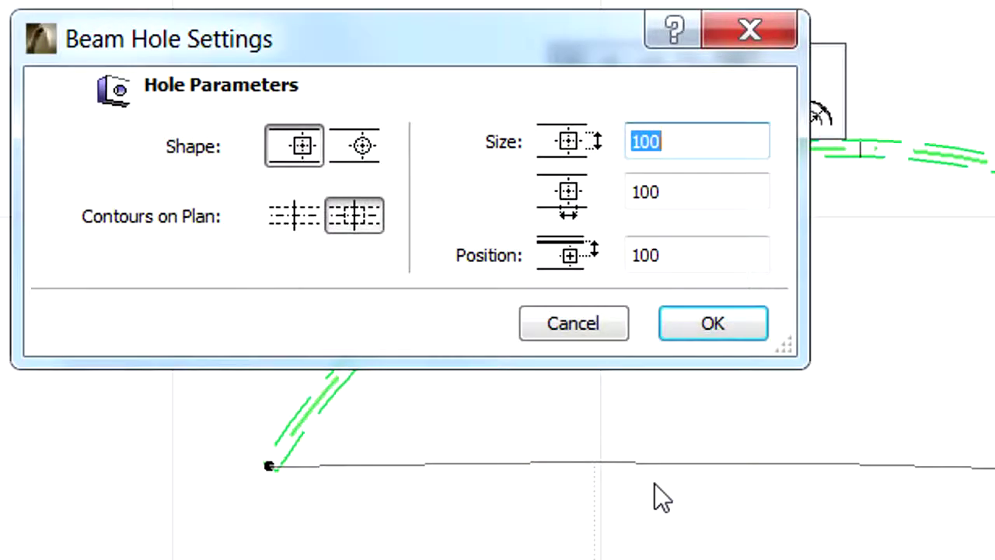
pyautogui.click(375, 147)
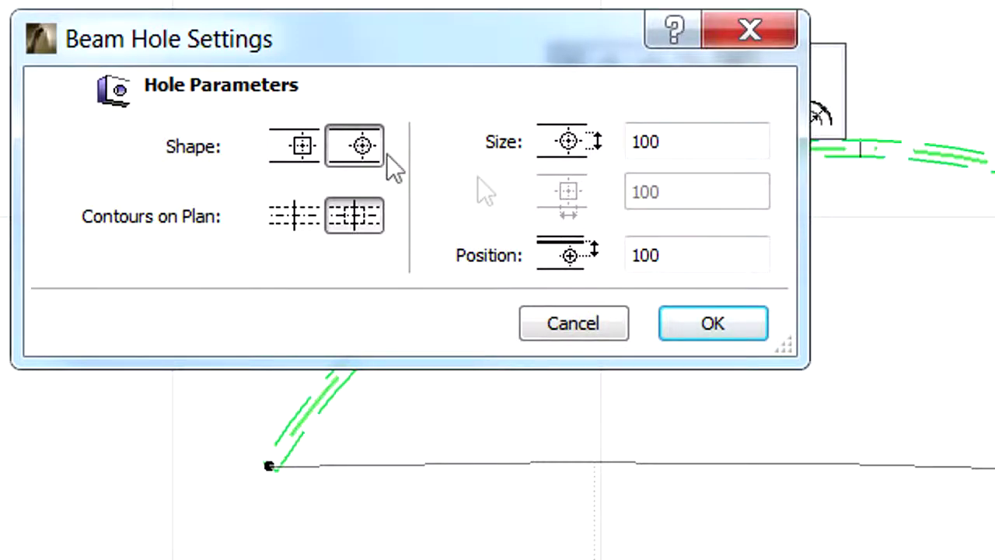
pyautogui.click(744, 325)
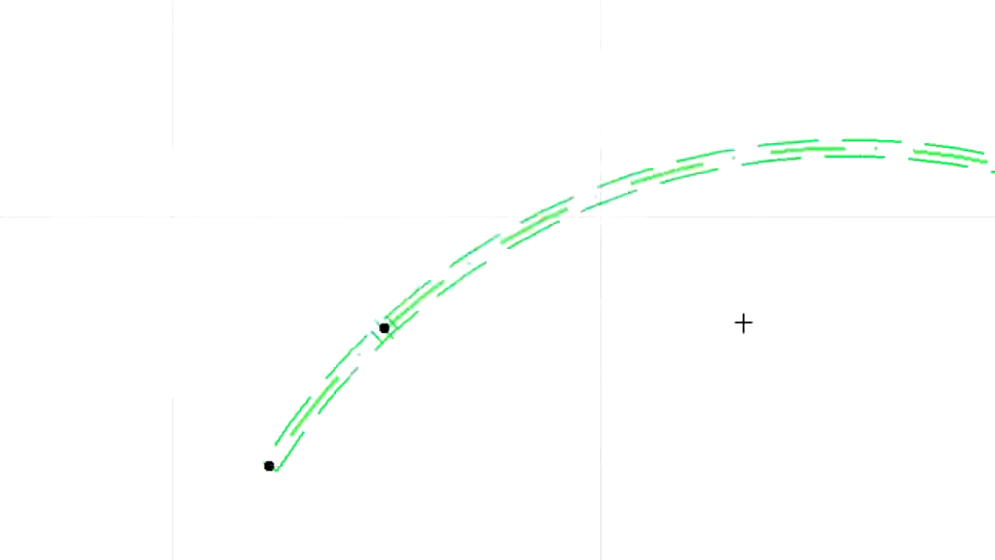
# Add a rectangular 100 by 100 hole at another point on the beam
pyautogui.click(508, 238)
pyautogui.click(787, 35)
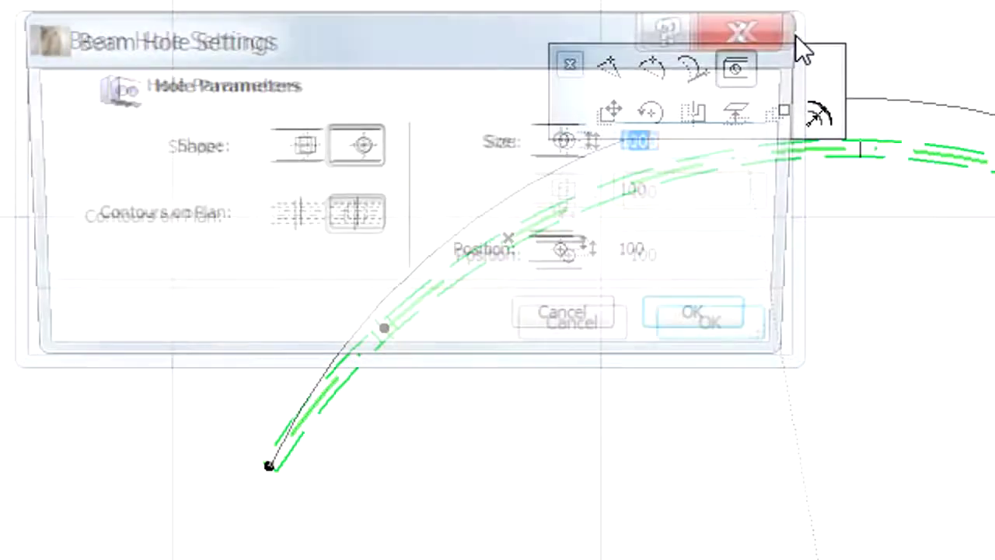
pyautogui.click(319, 155)
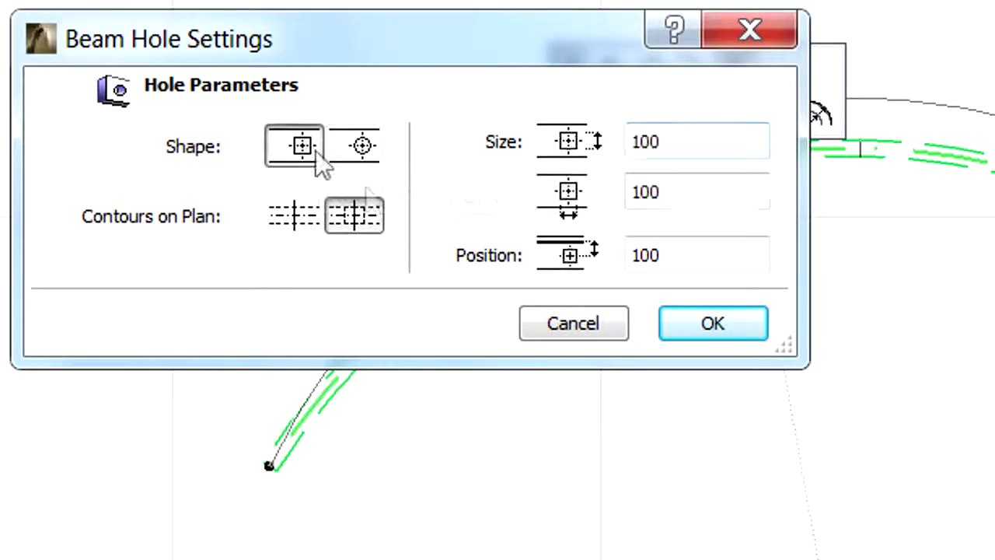
pyautogui.click(727, 319)
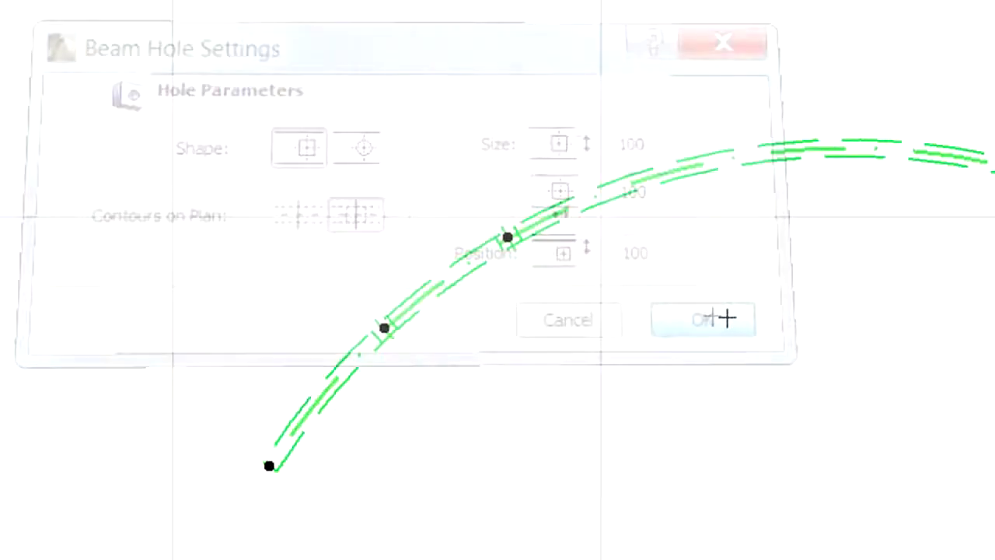
pyautogui.moveTo(583, 283); pyautogui.dragTo(300, 169, button='middle')
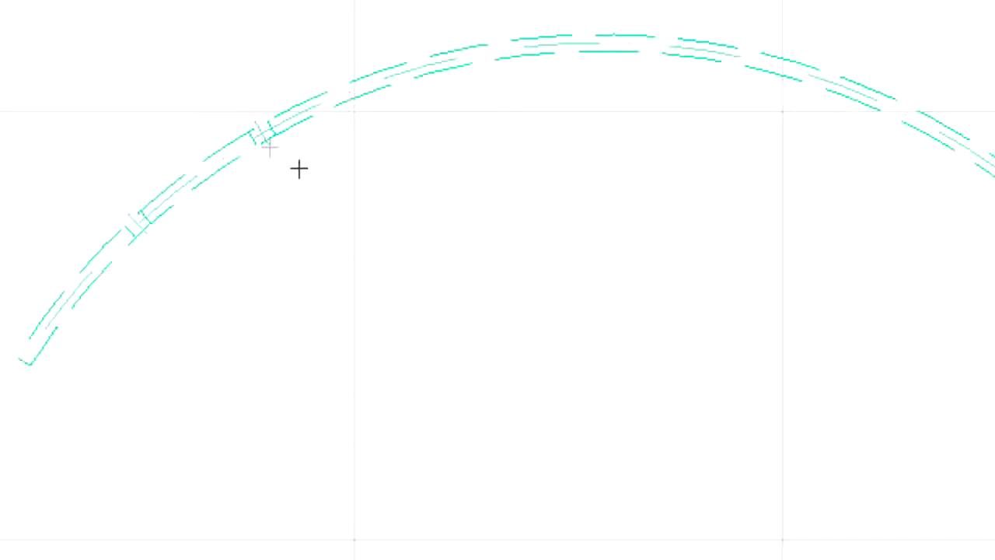
# Drag the rectangular hole further along the arc toward the beam's right end
pyautogui.click(261, 133)
pyautogui.rightClick(316, 148)
pyautogui.moveTo(575, 531)
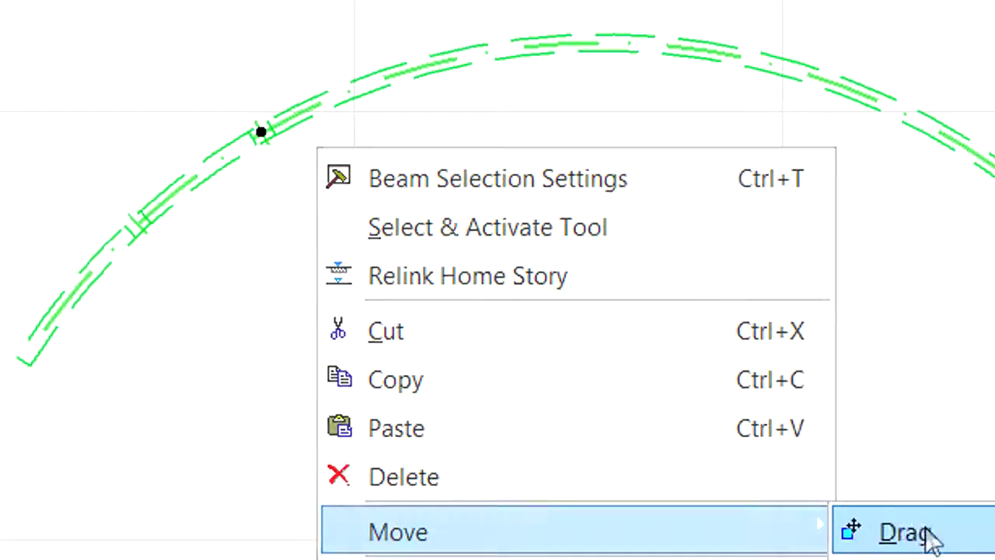
pyautogui.click(921, 532)
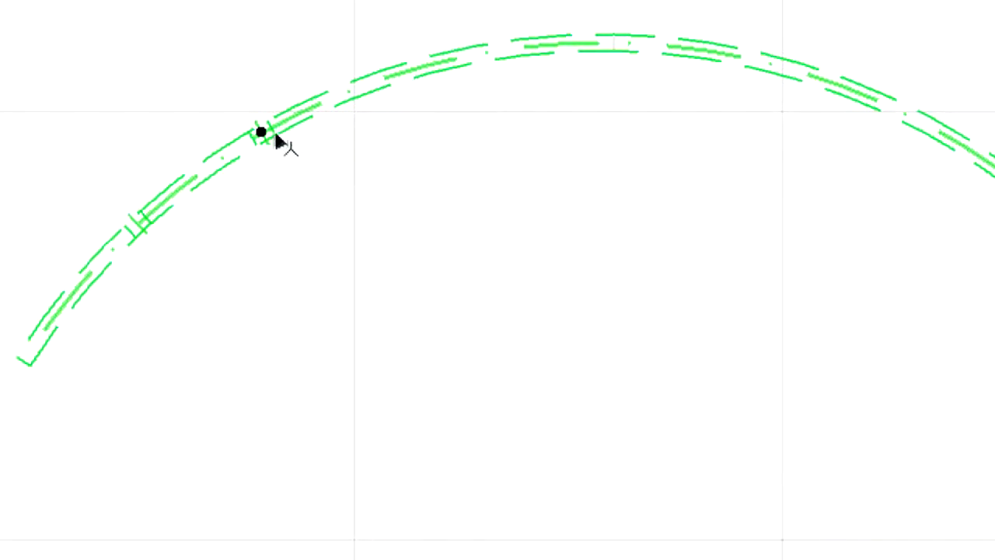
pyautogui.click(261, 132)
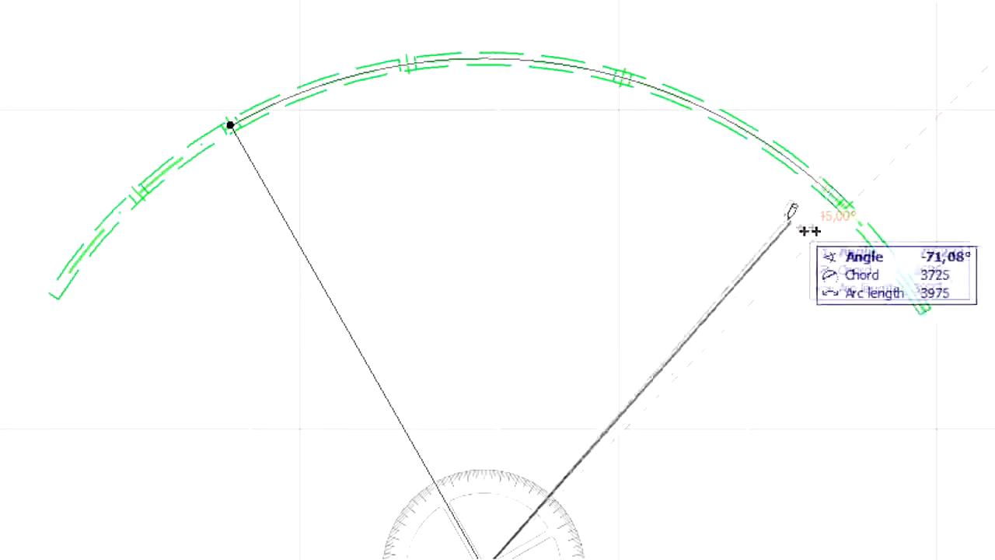
pyautogui.click(808, 229)
pyautogui.press('Escape')
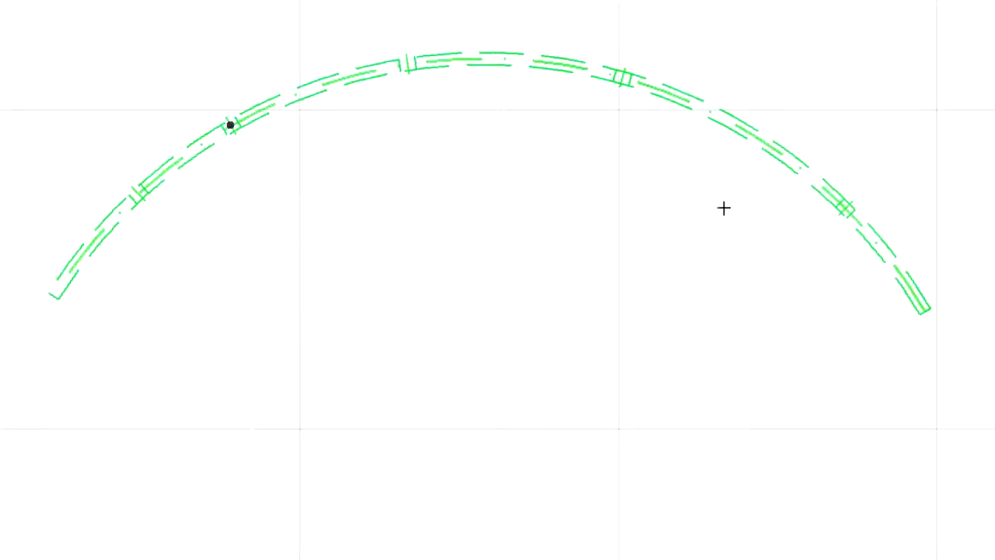
# Change the hole near the arc's top to 100 by 200 in Beam Selection Settings
pyautogui.click(407, 67)
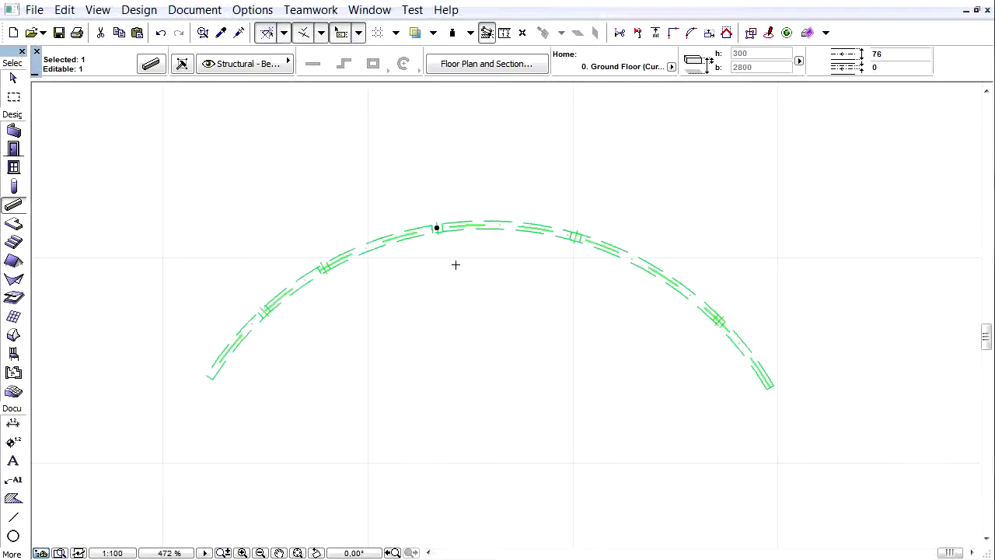
pyautogui.click(153, 70)
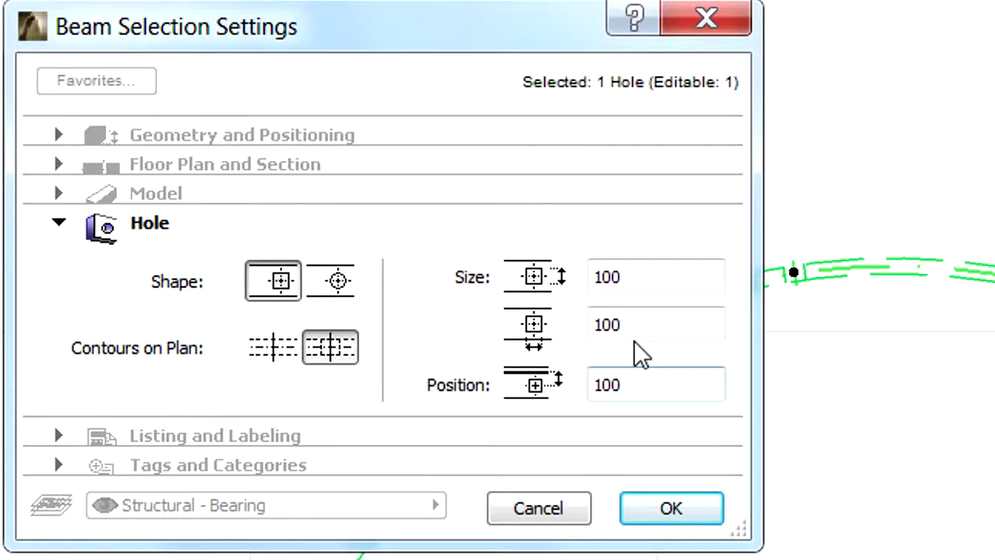
pyautogui.moveTo(638, 324); pyautogui.dragTo(573, 337)
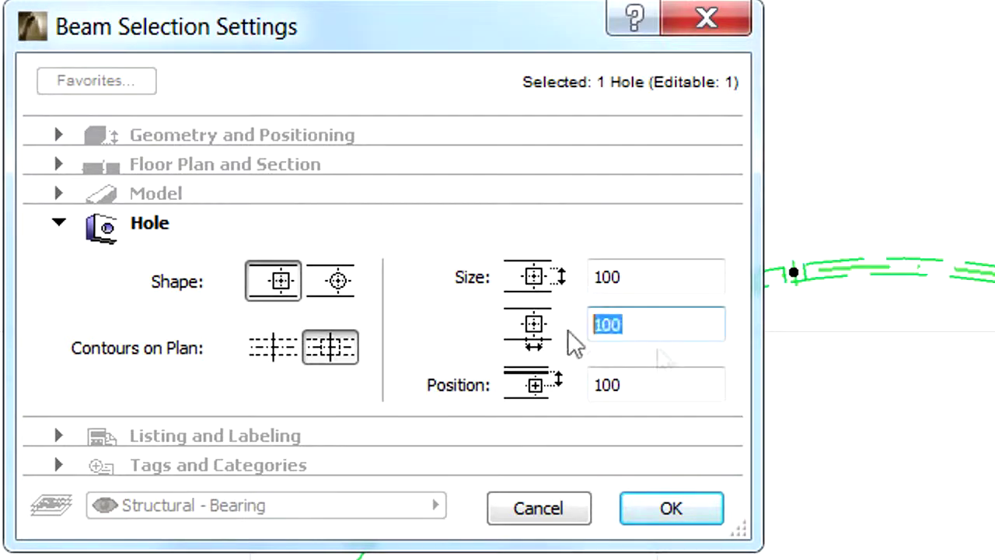
pyautogui.write('200')
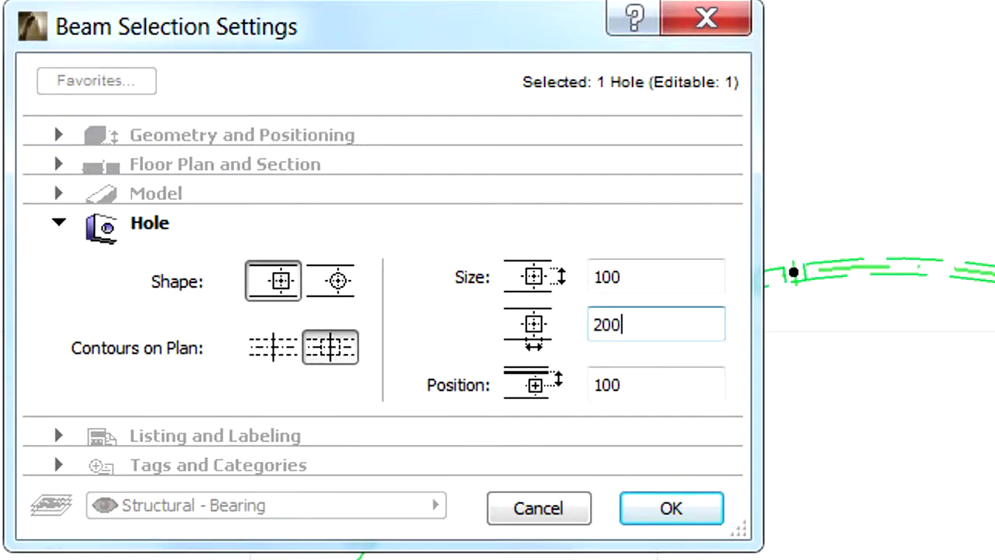
pyautogui.click(705, 504)
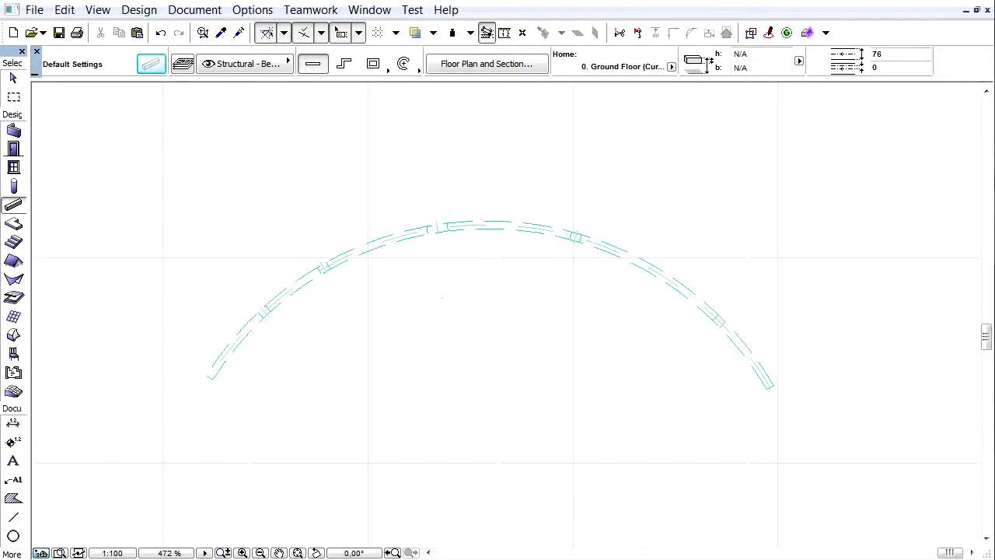
# In the 3D view, make the selected hole round, size 100, at position 150
pyautogui.press('F3')
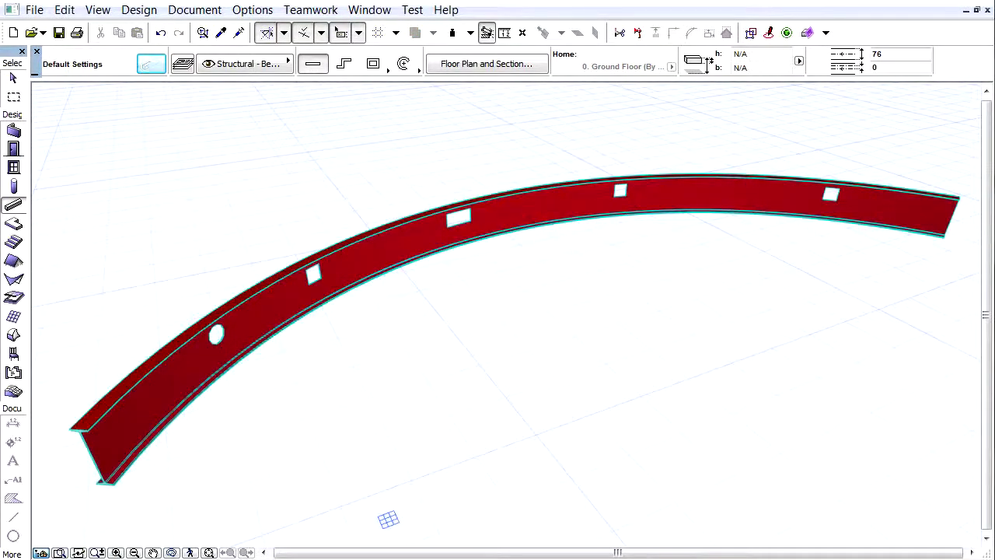
pyautogui.keyDown('shift'); pyautogui.click(389, 238); pyautogui.keyUp('shift')
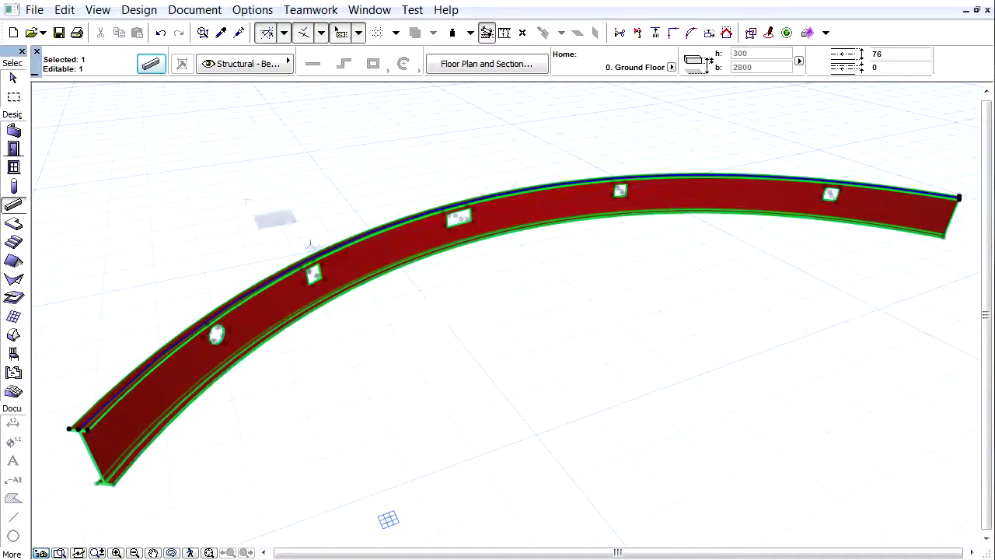
pyautogui.click(151, 63)
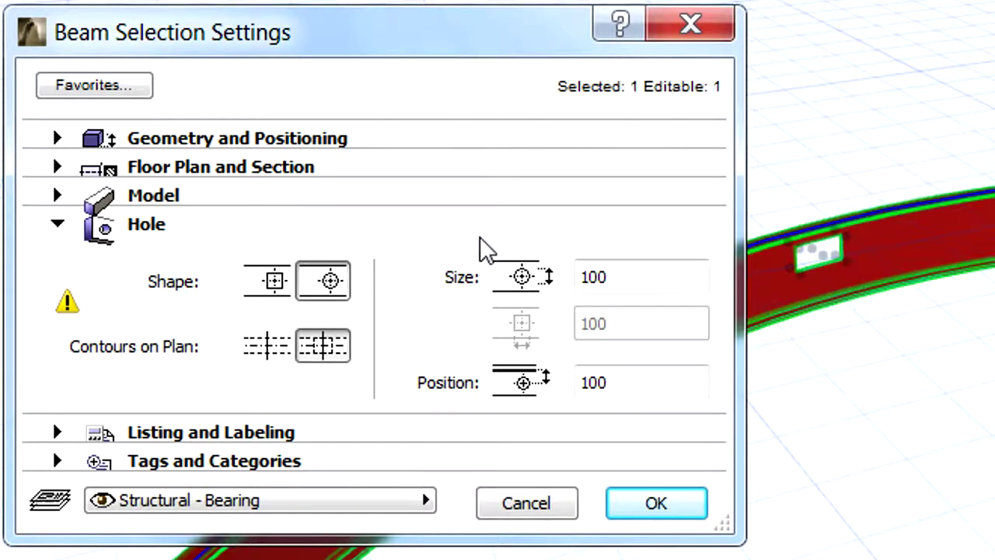
pyautogui.moveTo(611, 381); pyautogui.dragTo(592, 383)
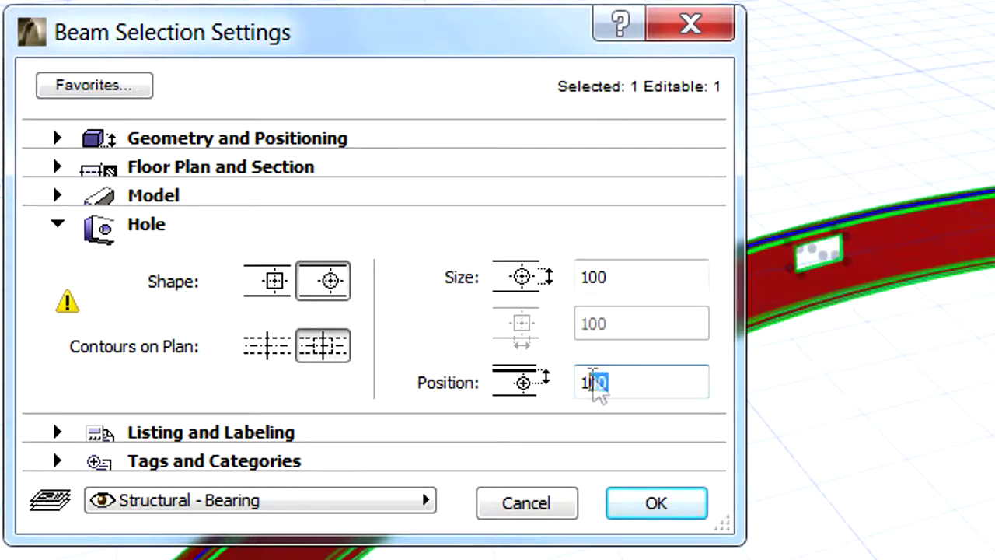
pyautogui.write('50')
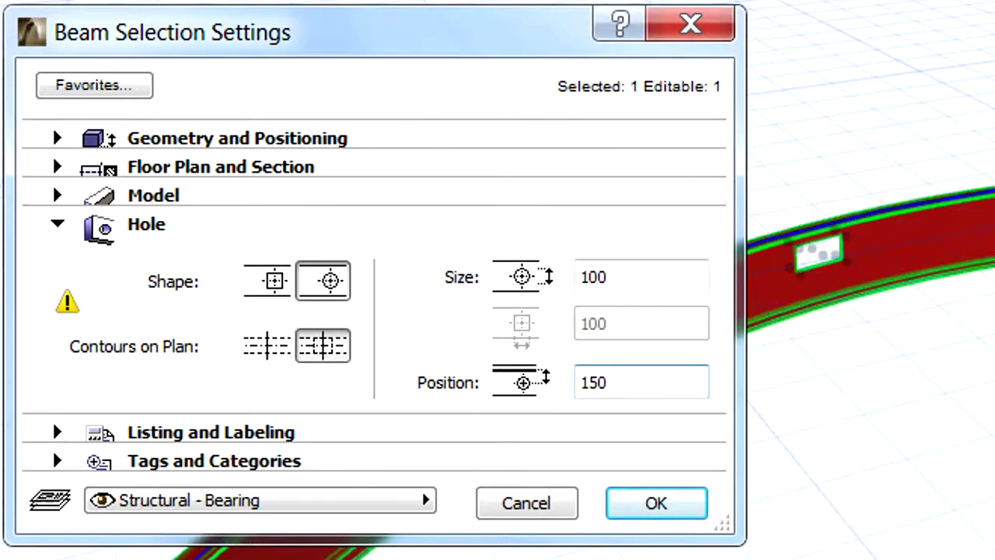
pyautogui.click(687, 491)
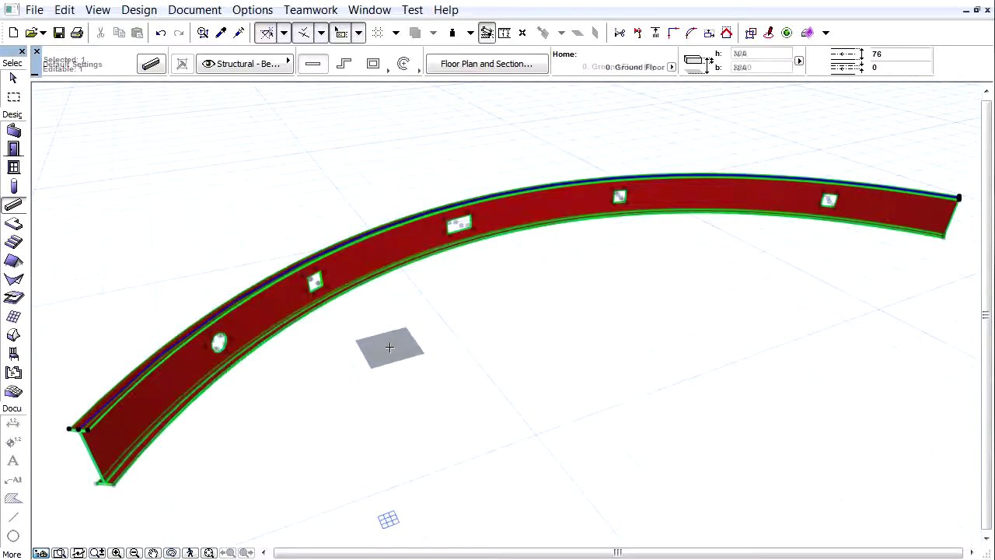
pyautogui.press('Escape')
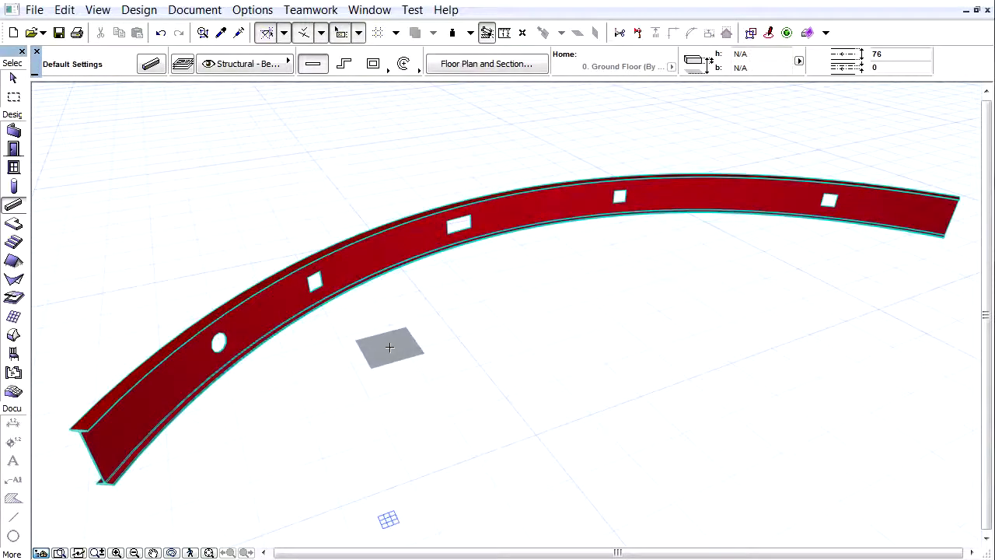
# On the floor plan, curve the straight holed beam to a 7000 arc radius with Keep distance
pyautogui.press('F2')
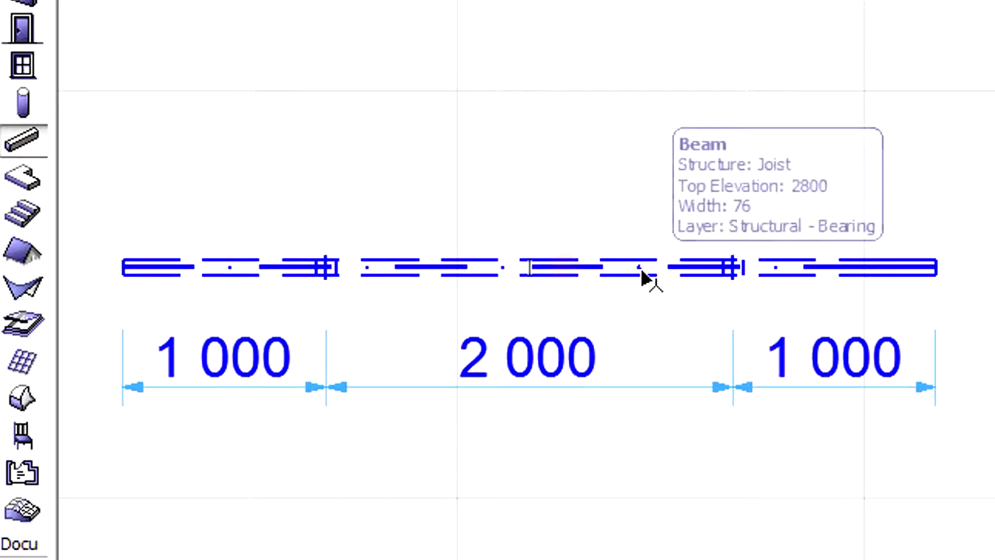
pyautogui.click(640, 273)
pyautogui.click(642, 269)
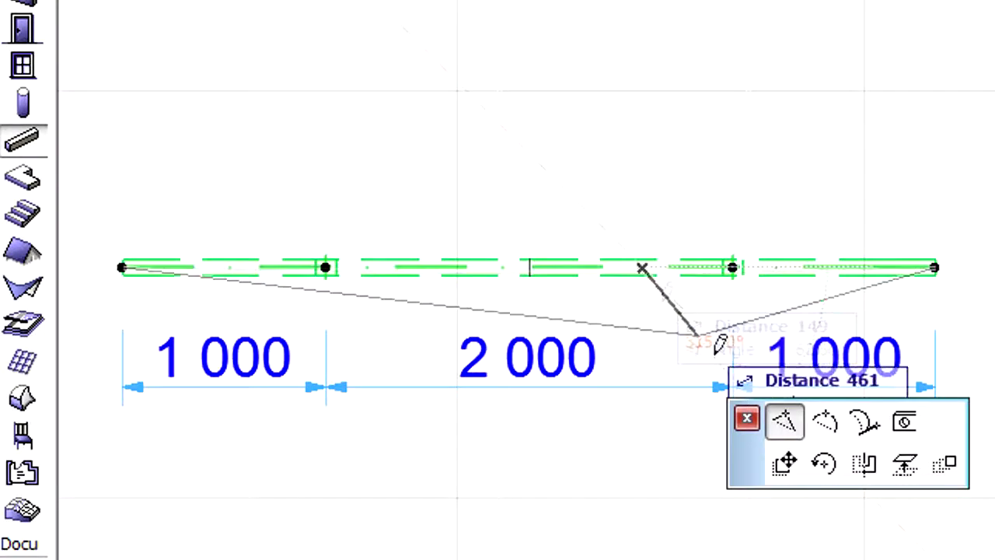
pyautogui.click(825, 421)
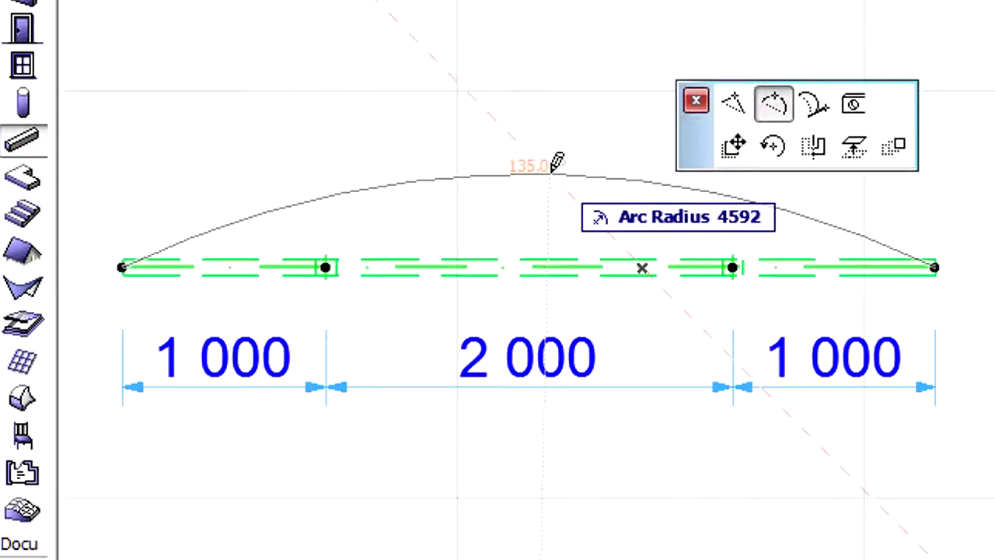
pyautogui.press('Tab')
pyautogui.write('7000')
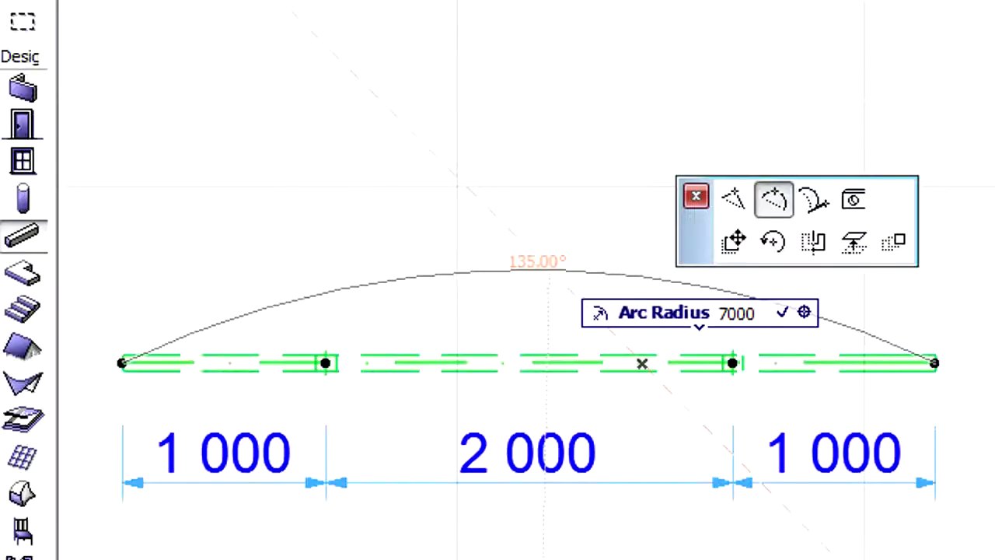
pyautogui.press('Return')
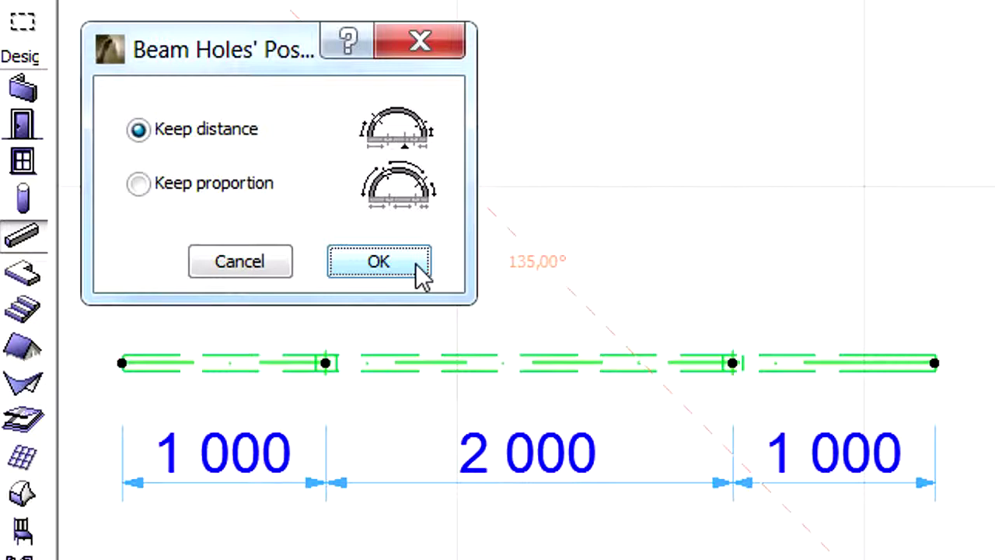
pyautogui.click(419, 268)
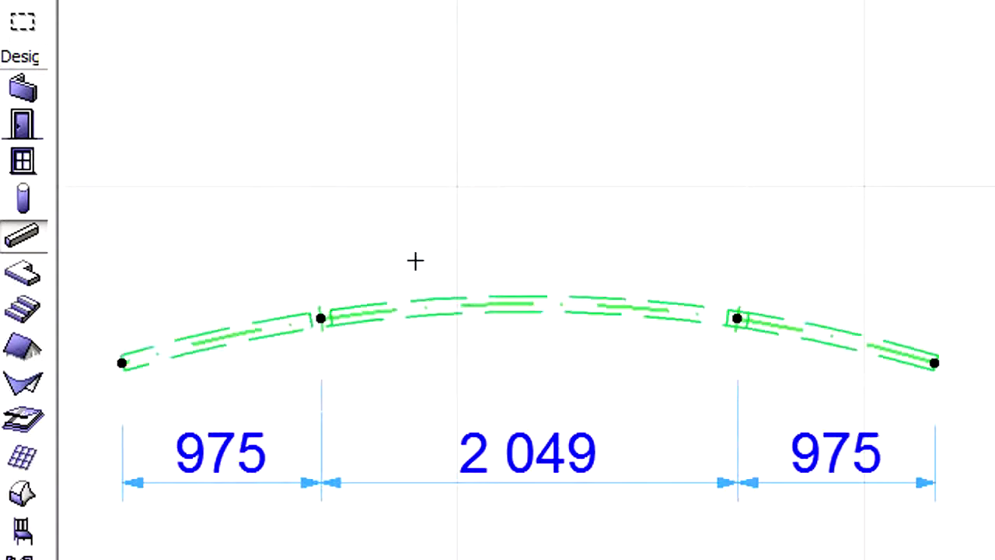
# Place an arc dimension chain above the bent beam reading 1 000 / 2 057 / 1 000
pyautogui.press('Escape')
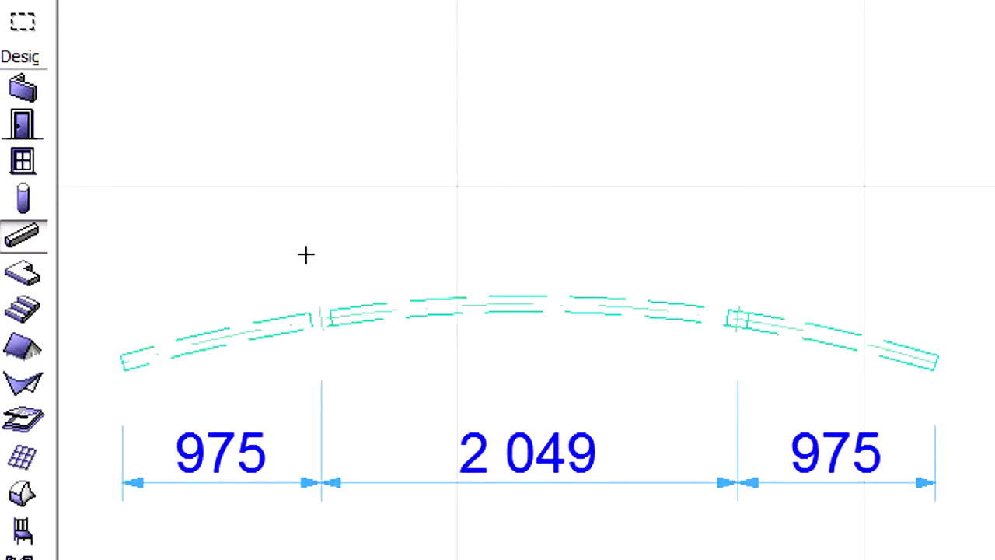
pyautogui.press('Escape')
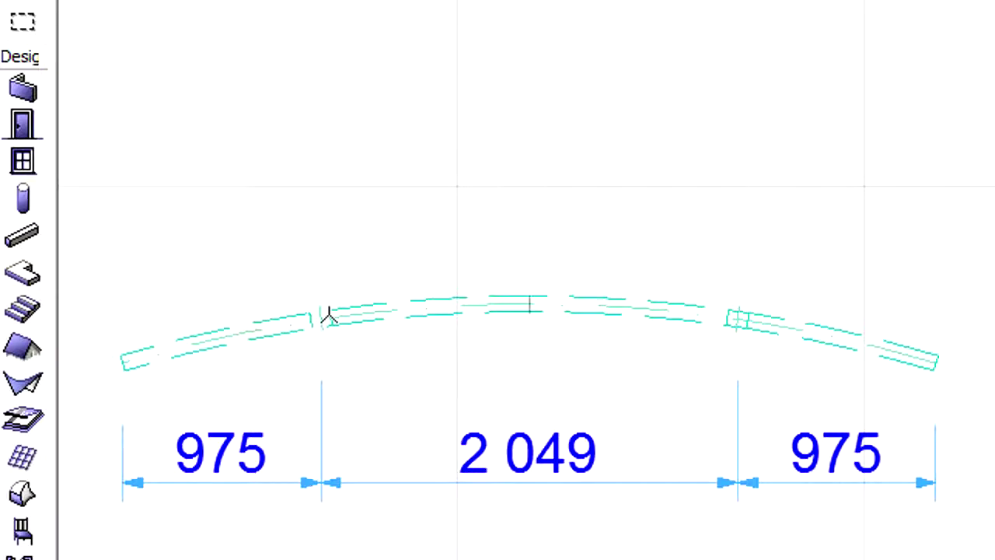
pyautogui.click(326, 311)
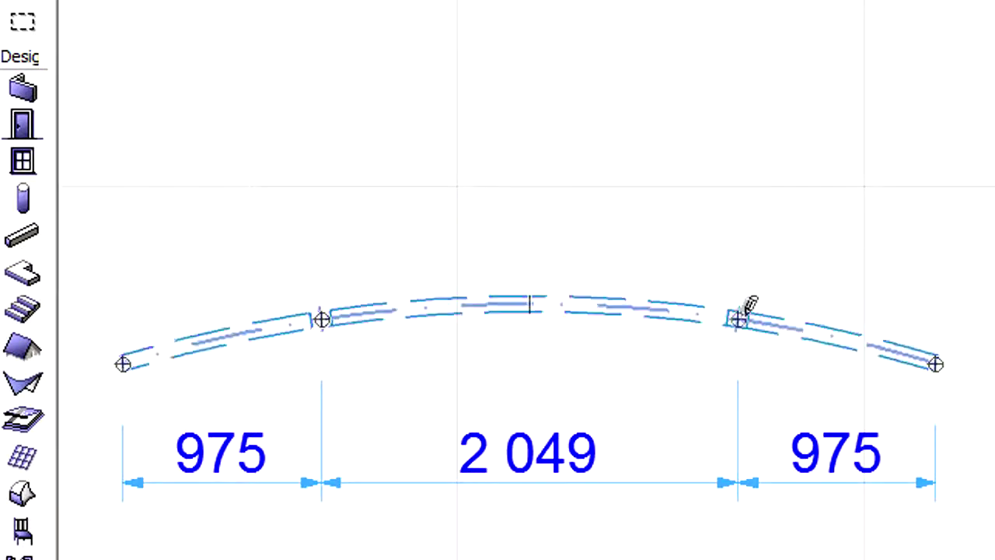
pyautogui.click(775, 237)
pyautogui.click(776, 235)
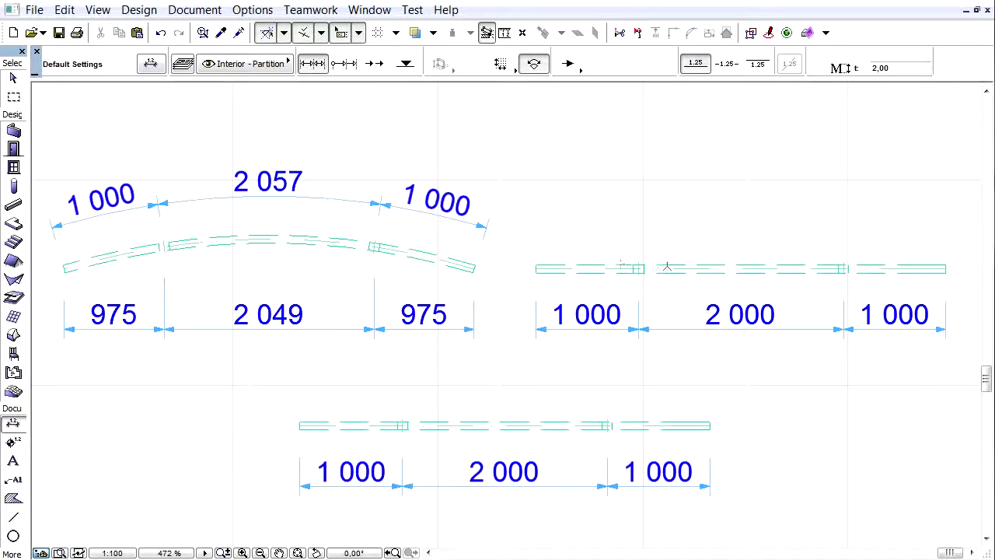
# Bend the second straight beam to a 7000 radius with Keep proportion for its holes
pyautogui.click(667, 267)
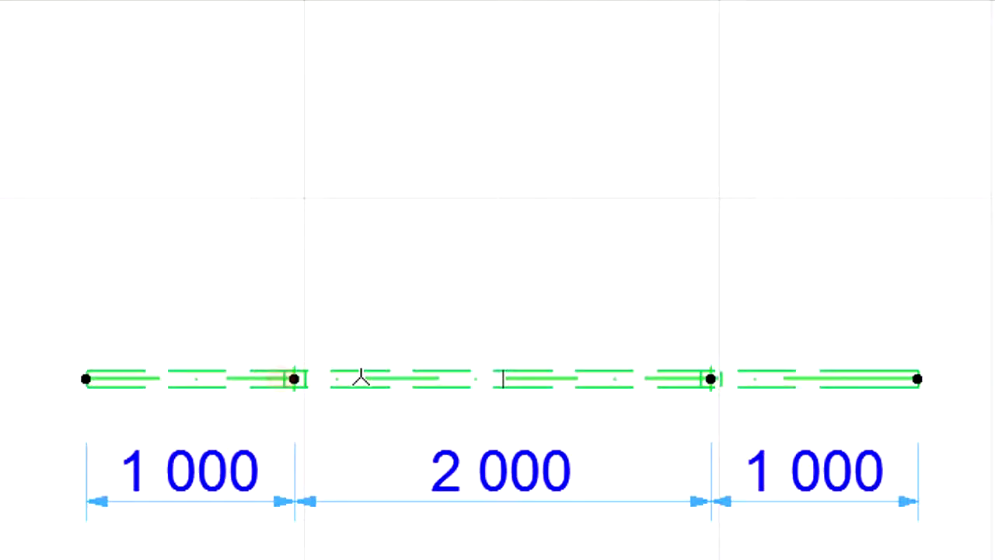
pyautogui.click(361, 379)
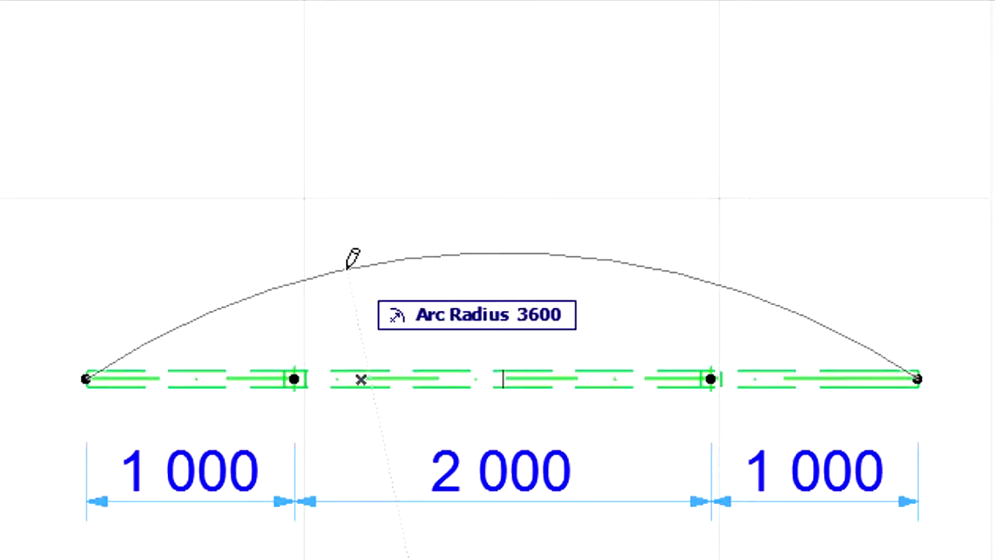
pyautogui.press('Tab')
pyautogui.write('7')
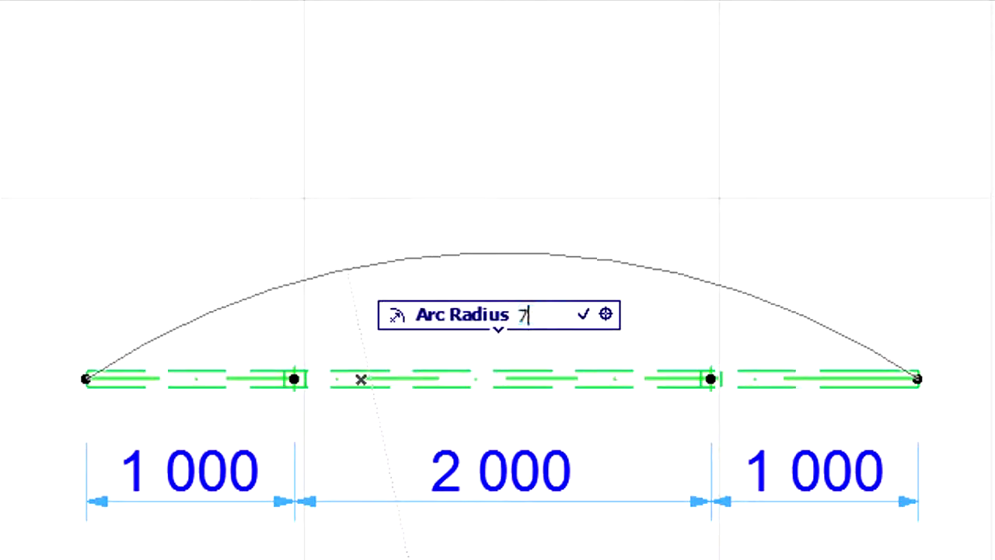
pyautogui.write('000')
pyautogui.press('Return')
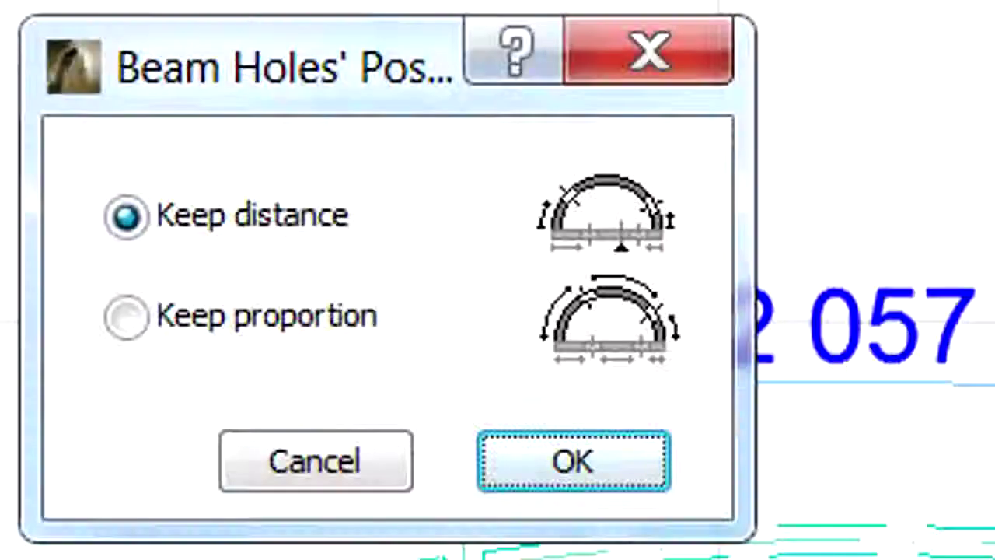
pyautogui.click(310, 326)
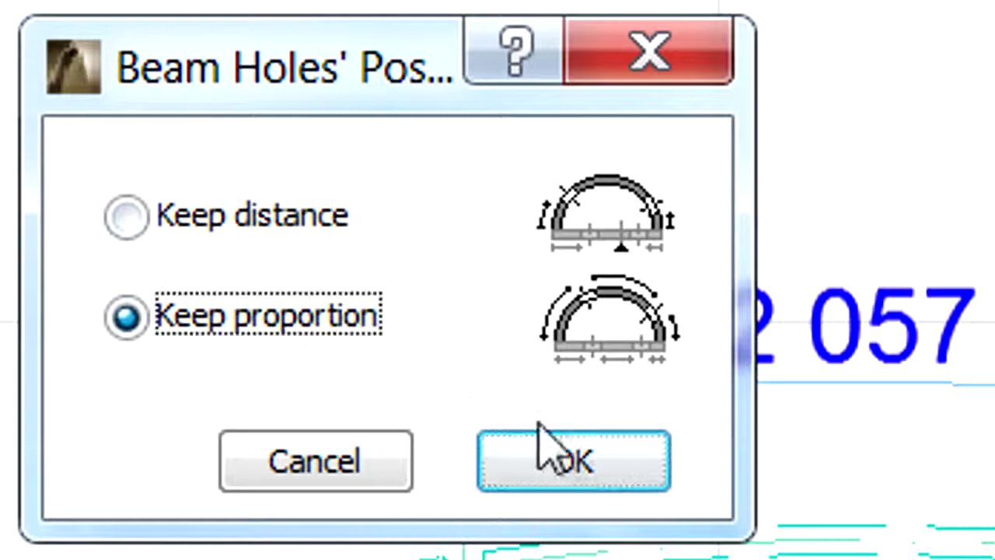
pyautogui.click(604, 451)
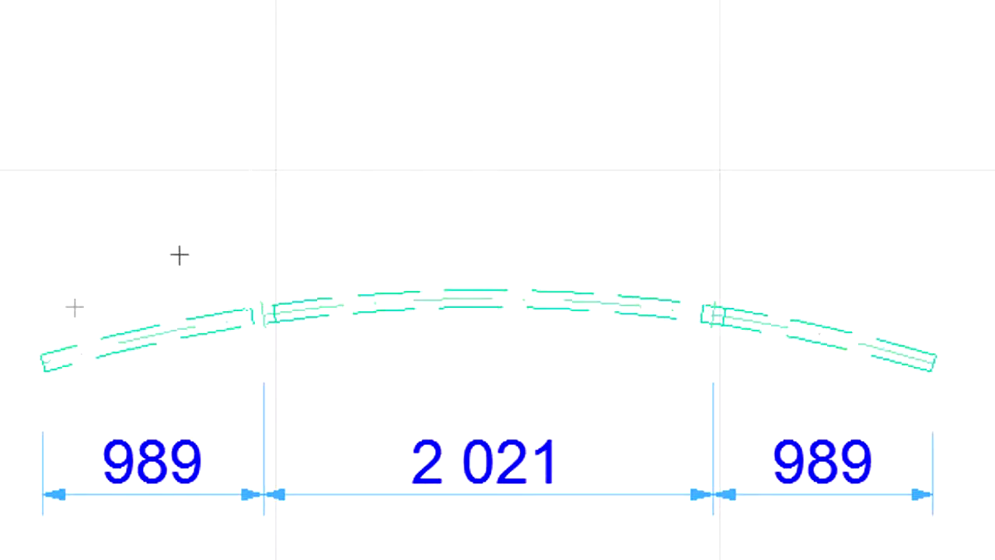
# Place an arc dimension above the proportionally curved beam reading 1 014 / 2 028 / 1 014
pyautogui.click(265, 314)
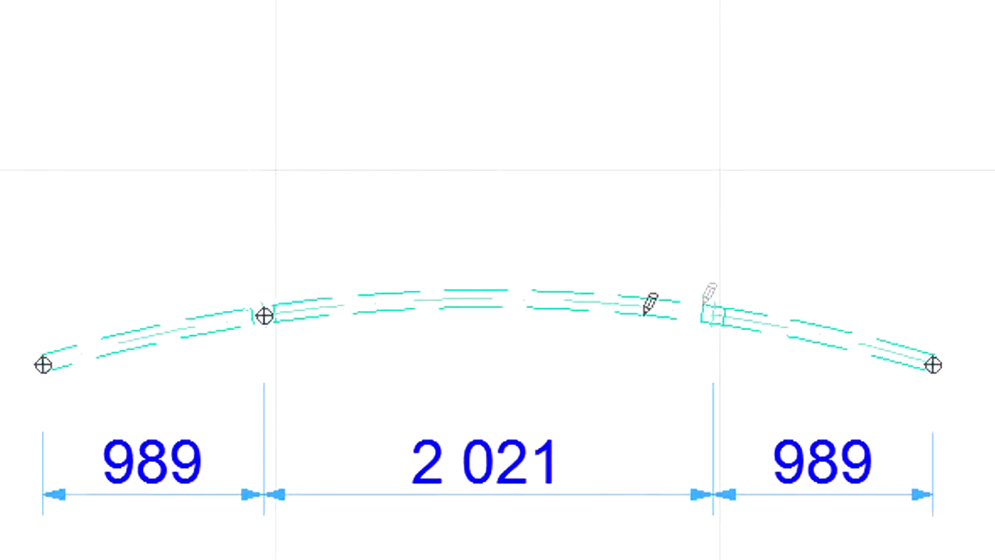
pyautogui.click(626, 295)
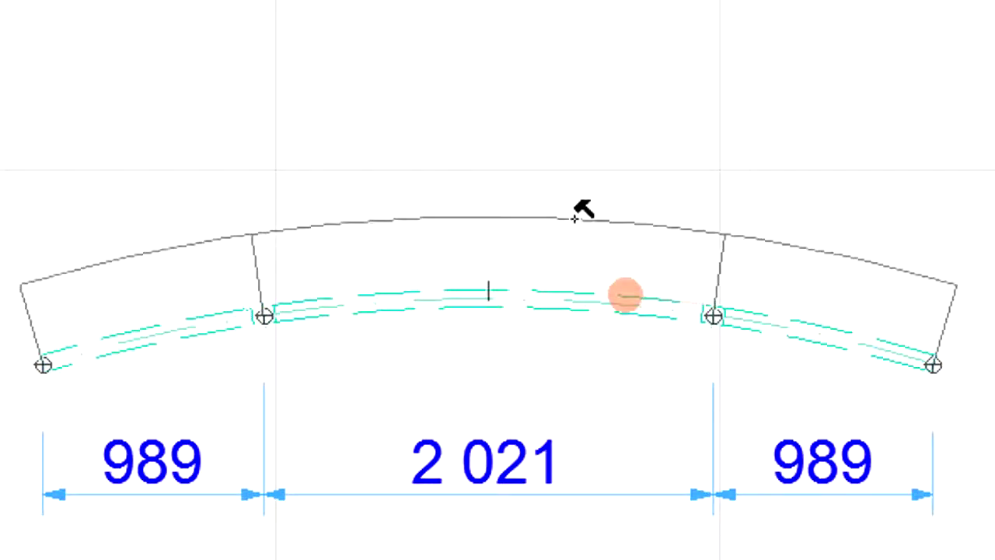
pyautogui.click(574, 222)
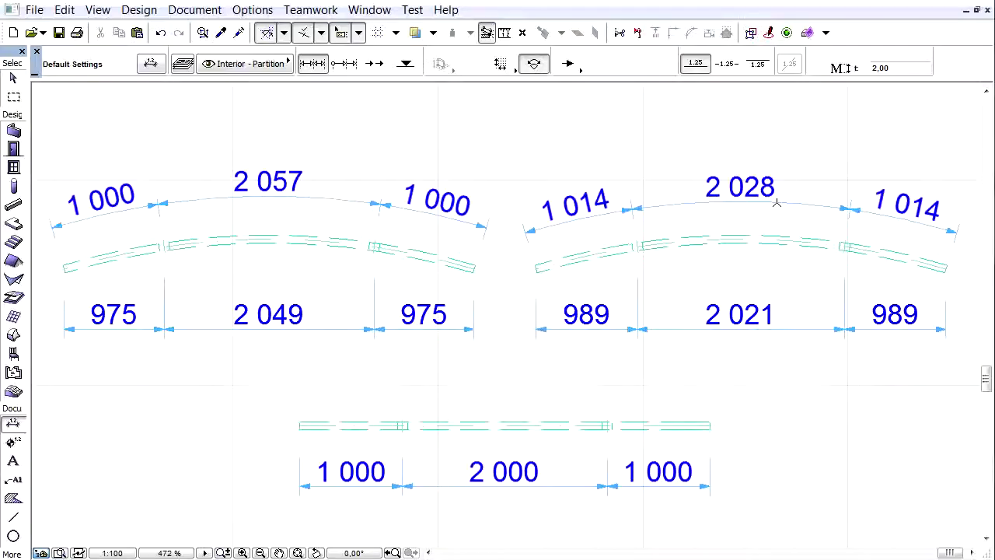